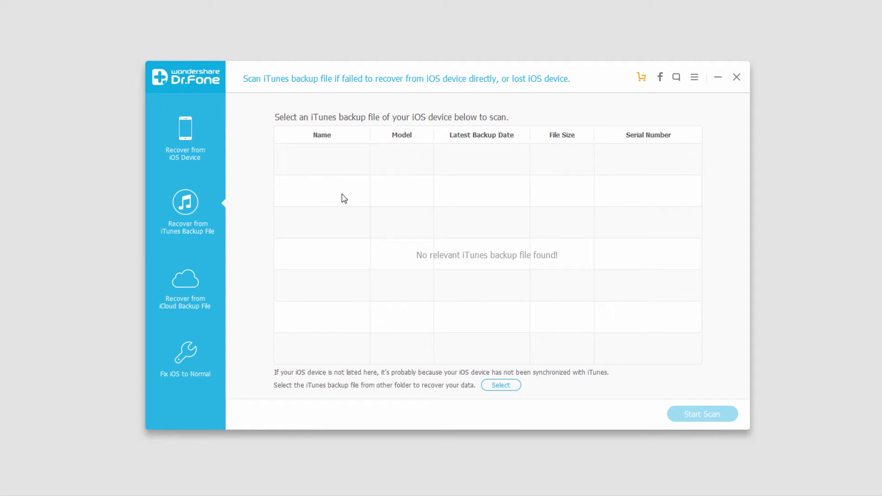
Switch to the Recover from iCloud Backup File mode
{"action": "left_click", "coordinate": [193, 274]}
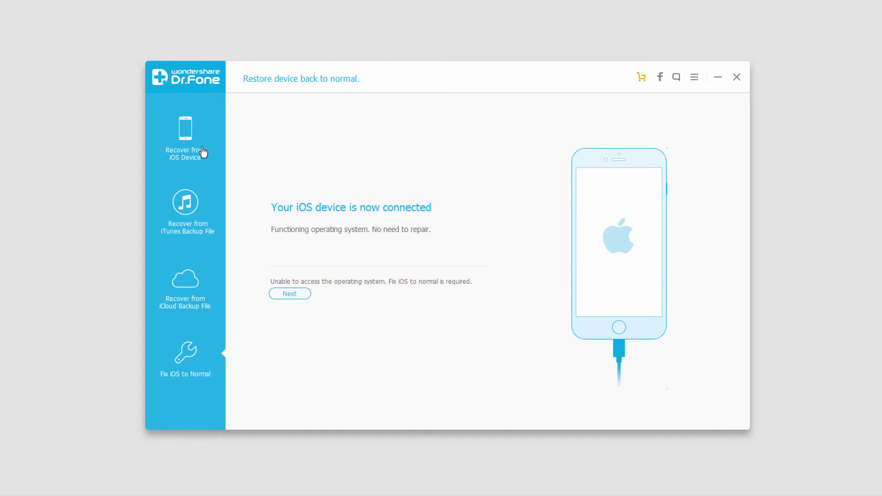
Return to Recover from iOS Device and run Check for Updates from the menu
{"action": "left_click", "coordinate": [185, 133]}
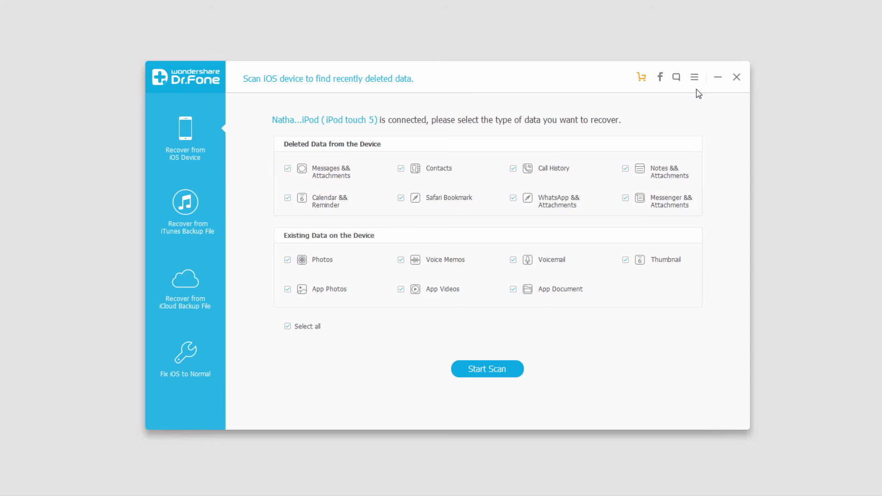
{"action": "left_click", "coordinate": [694, 78]}
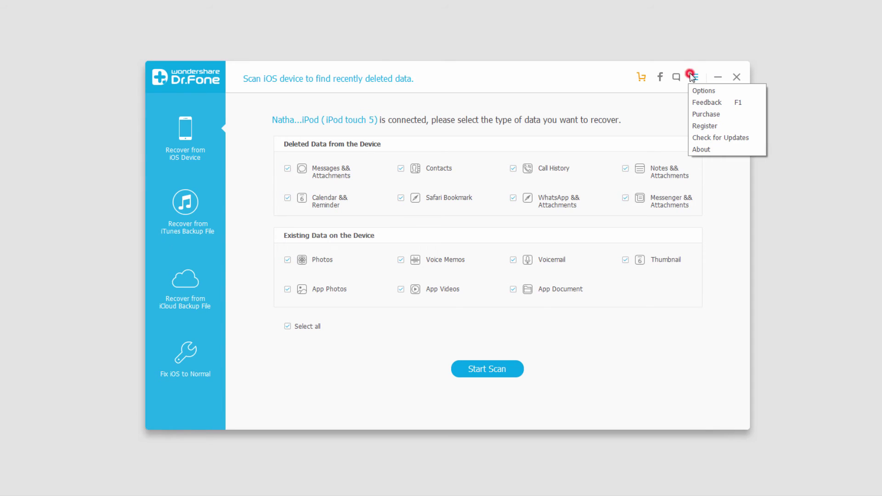
{"action": "left_click", "coordinate": [703, 139]}
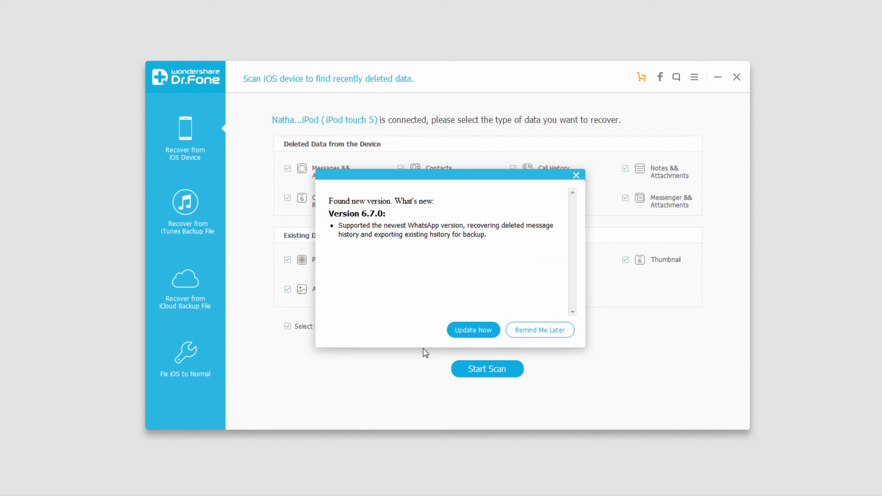
Close the version 6.7.0 update notice
{"action": "left_click", "coordinate": [577, 176]}
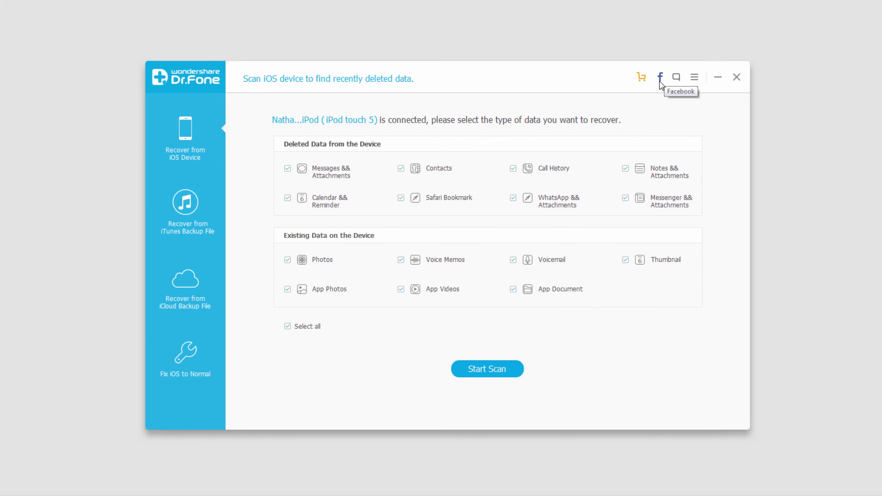